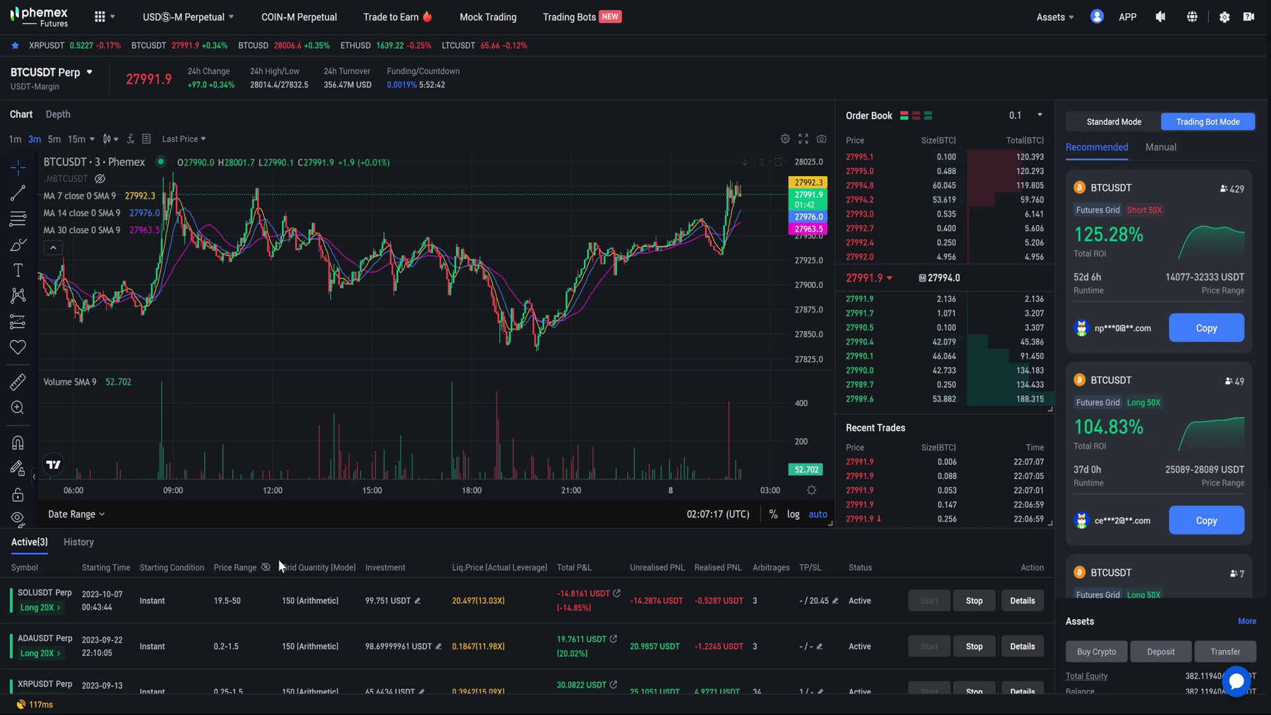
- Show the closed grid bot history, including the BTCUSDT bot's 91.5190 USDT profit
{"action": "left_click", "coordinate": [80, 543]}
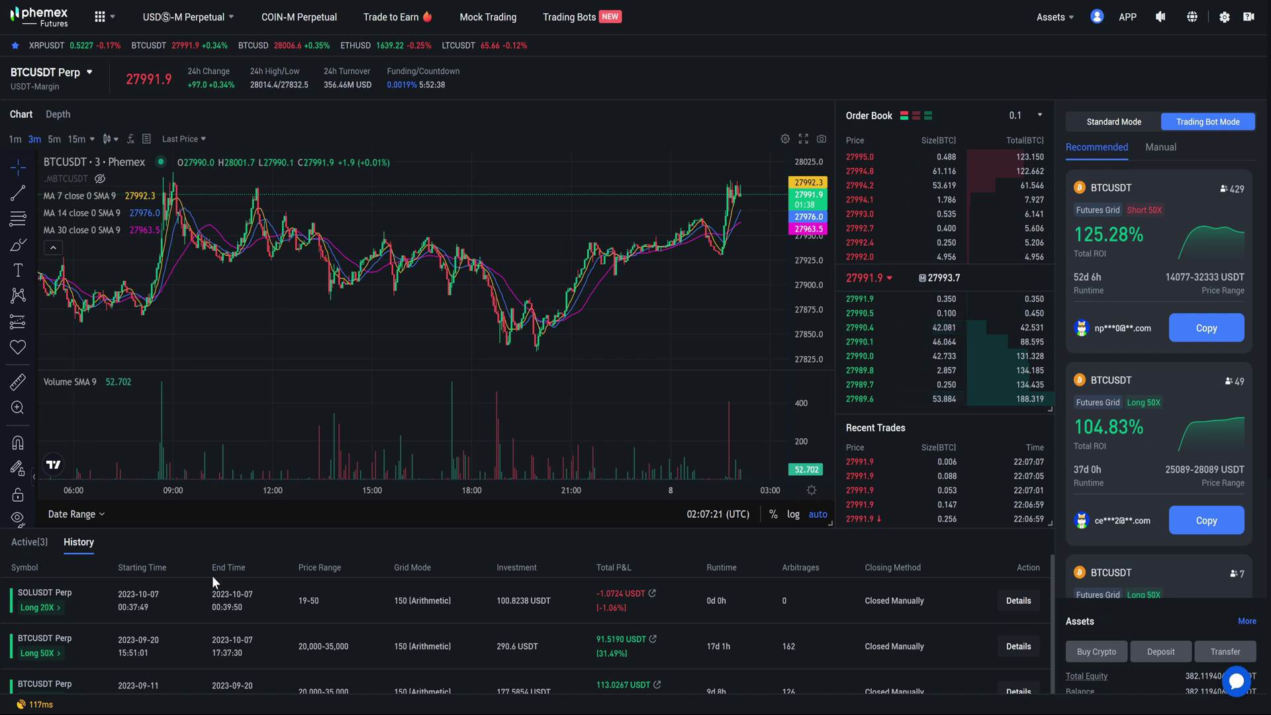
{"action": "scroll", "coordinate": [92, 655], "scroll_direction": "down", "scroll_amount": 1}
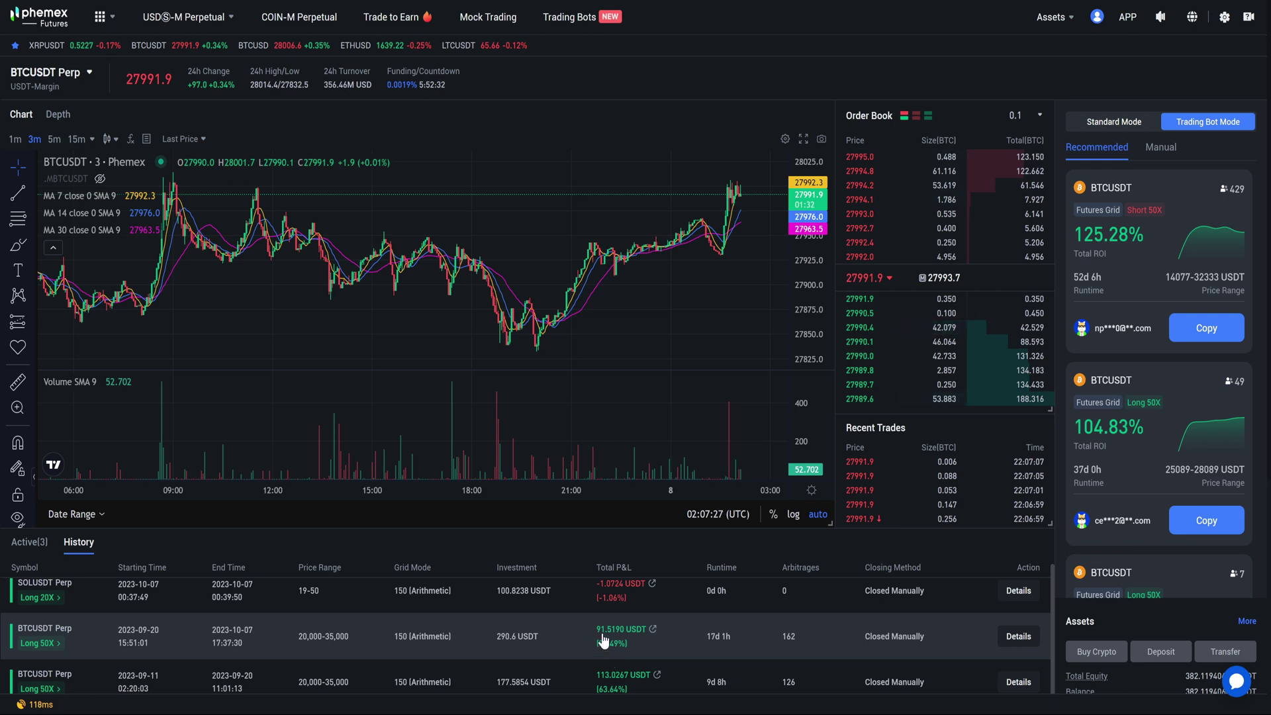
{"action": "scroll", "coordinate": [602, 641], "scroll_direction": "up", "scroll_amount": 1}
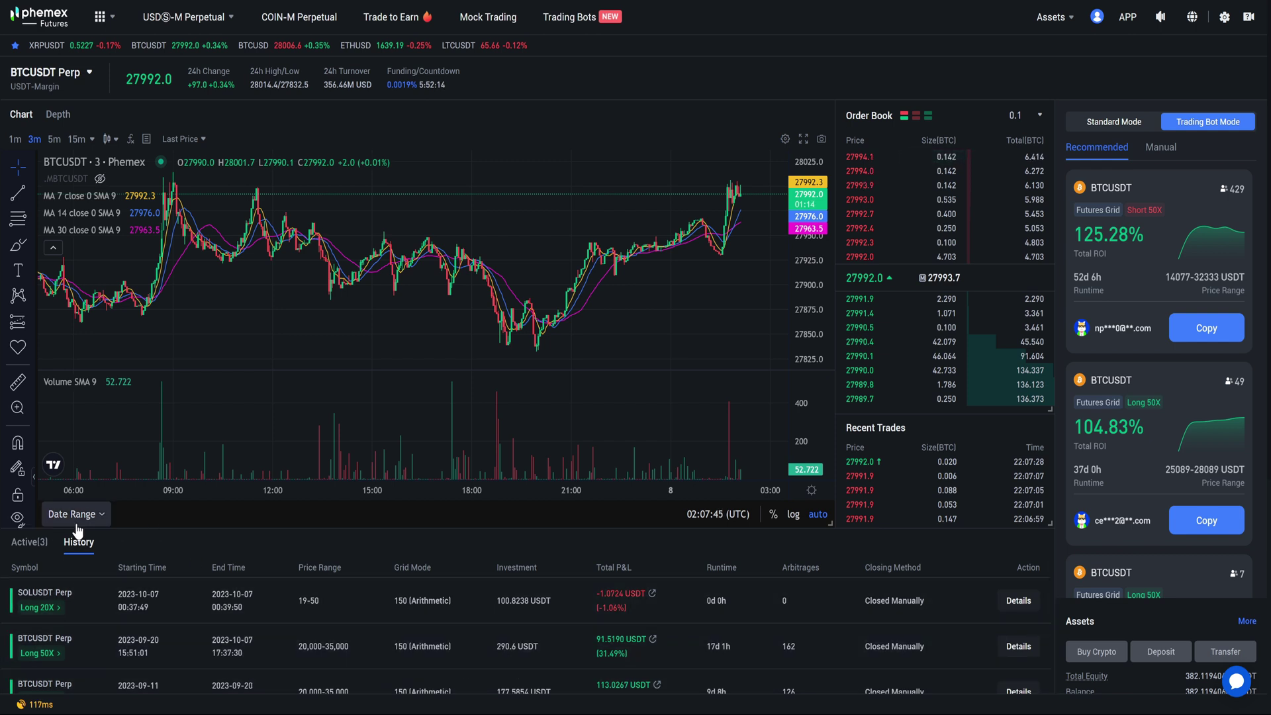
- Return to the Active(3) list of running SOLUSDT, ADAUSDT and XRPUSDT grid bots
{"action": "left_click", "coordinate": [28, 542]}
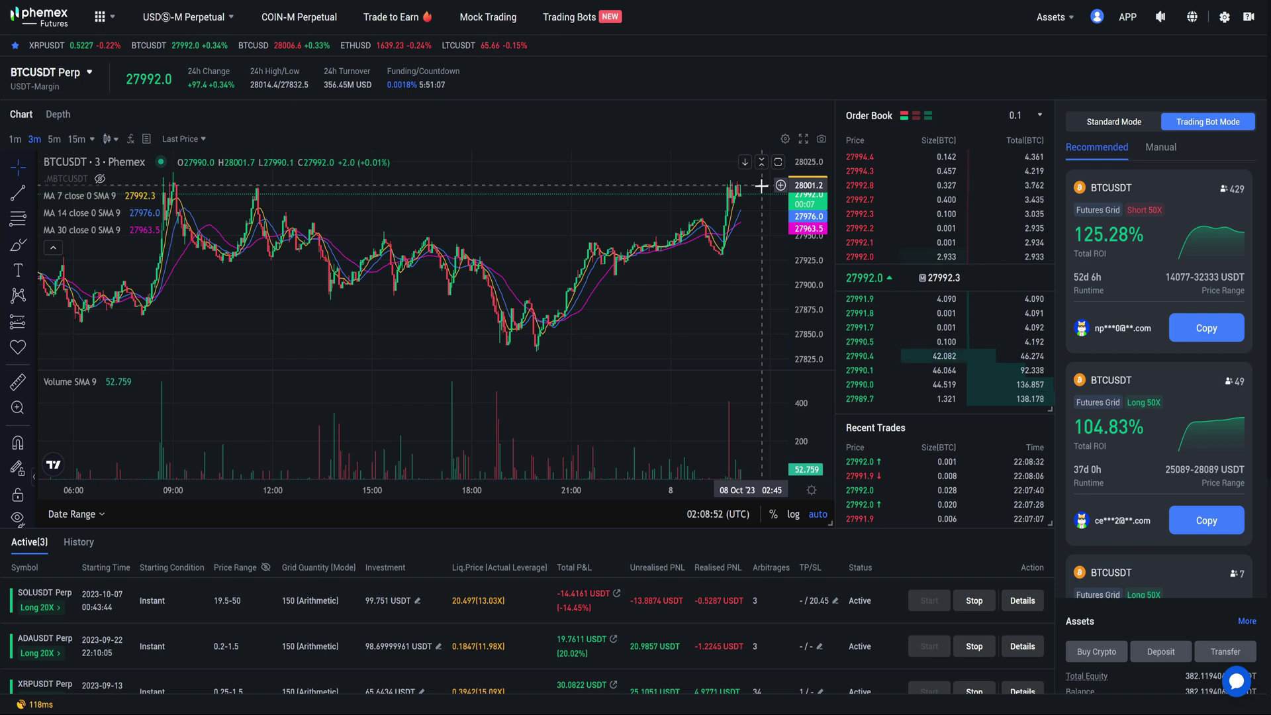
{"action": "left_click", "coordinate": [81, 543]}
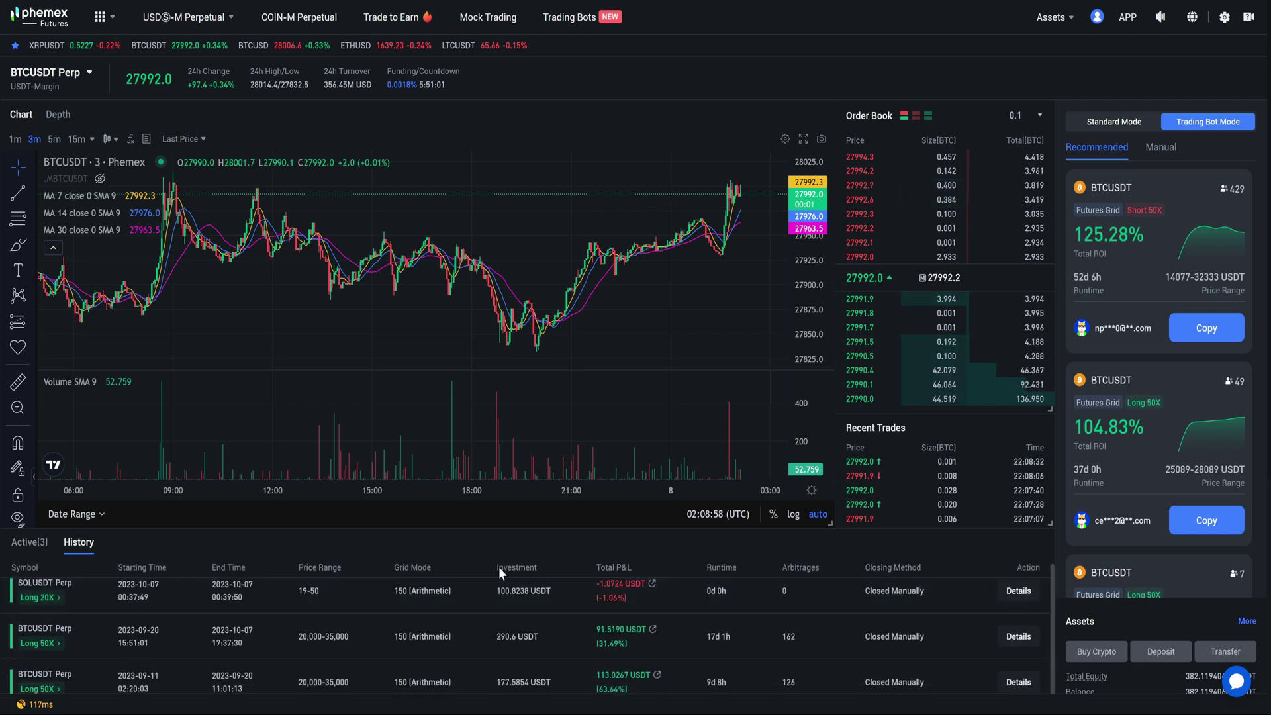
{"action": "left_click", "coordinate": [44, 542]}
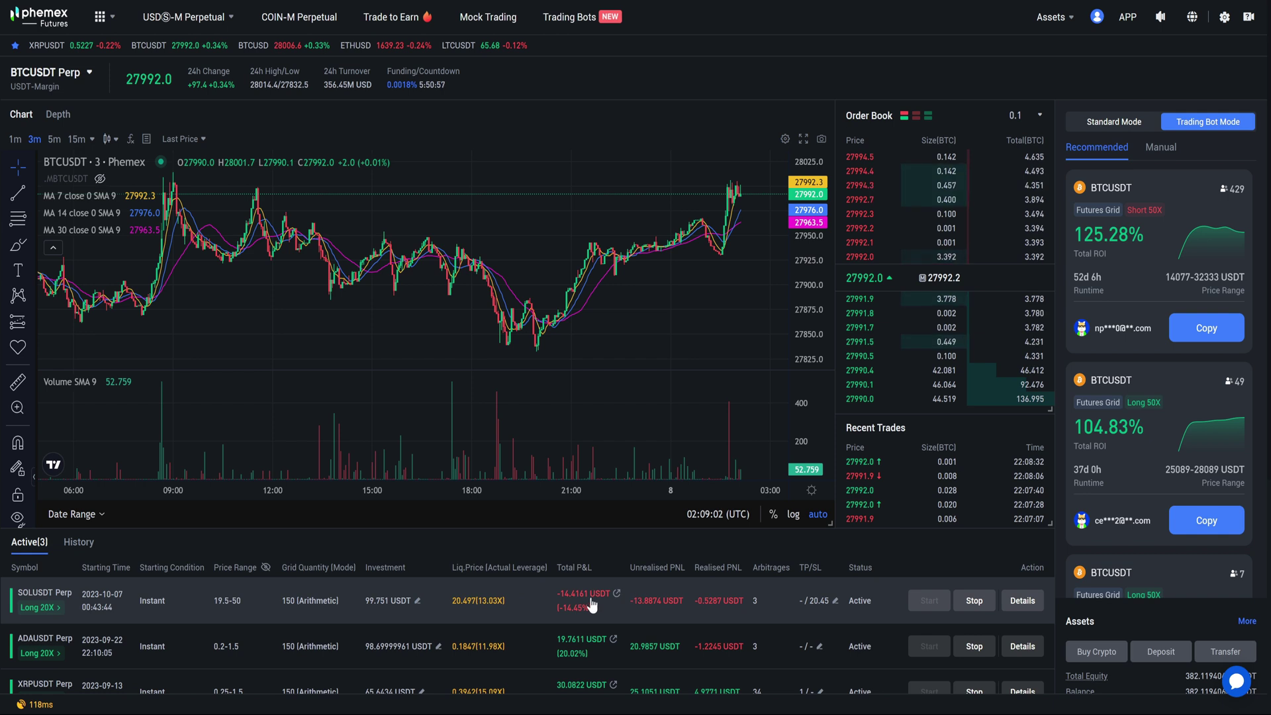